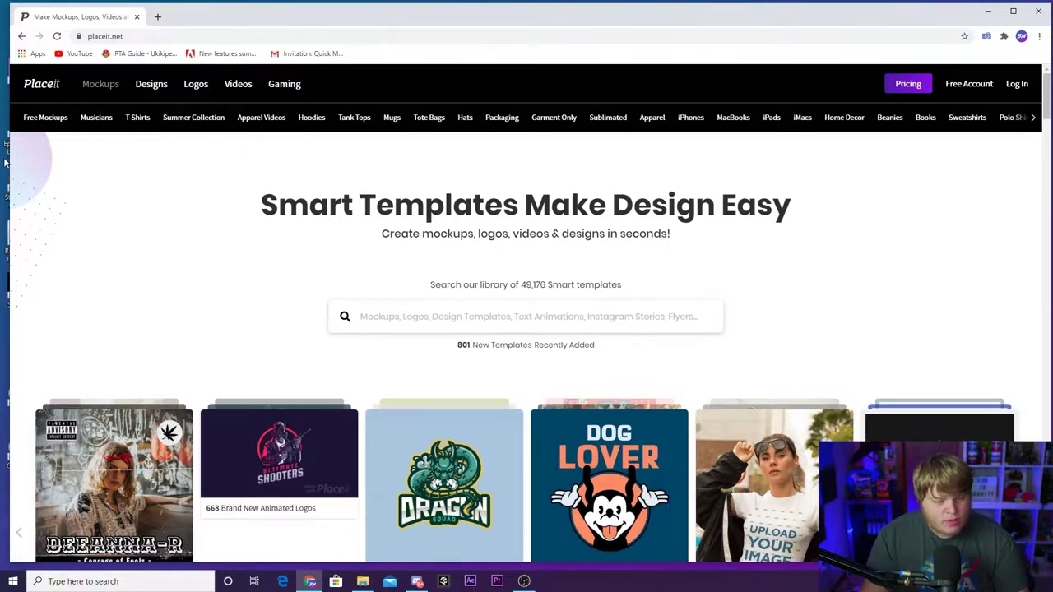
# Step: Filter the Gaming templates to Twitch Overlays and browse the overlay grid
pyautogui.click(285, 85)
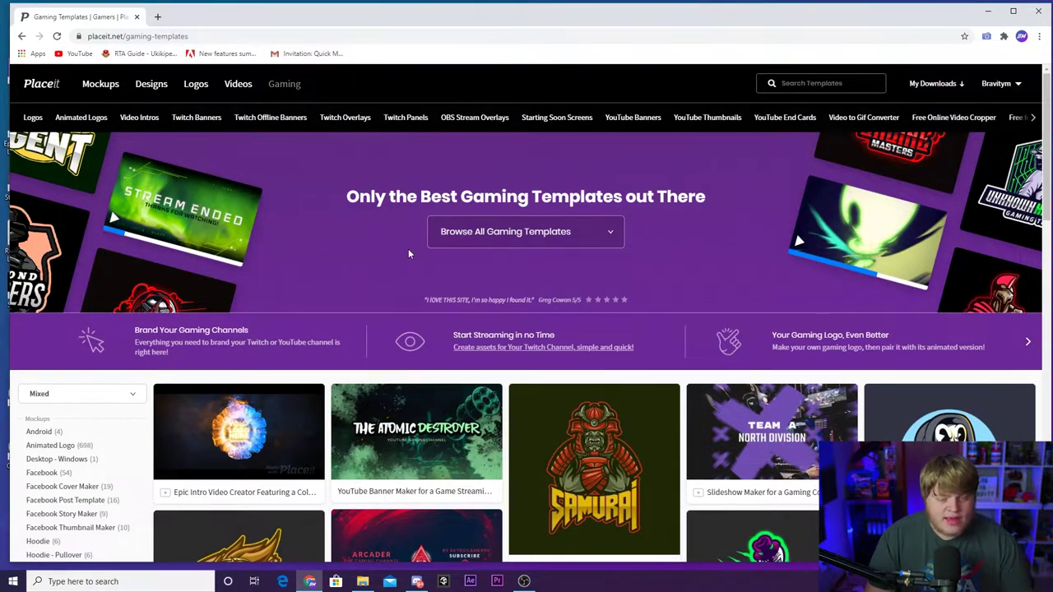
pyautogui.click(346, 120)
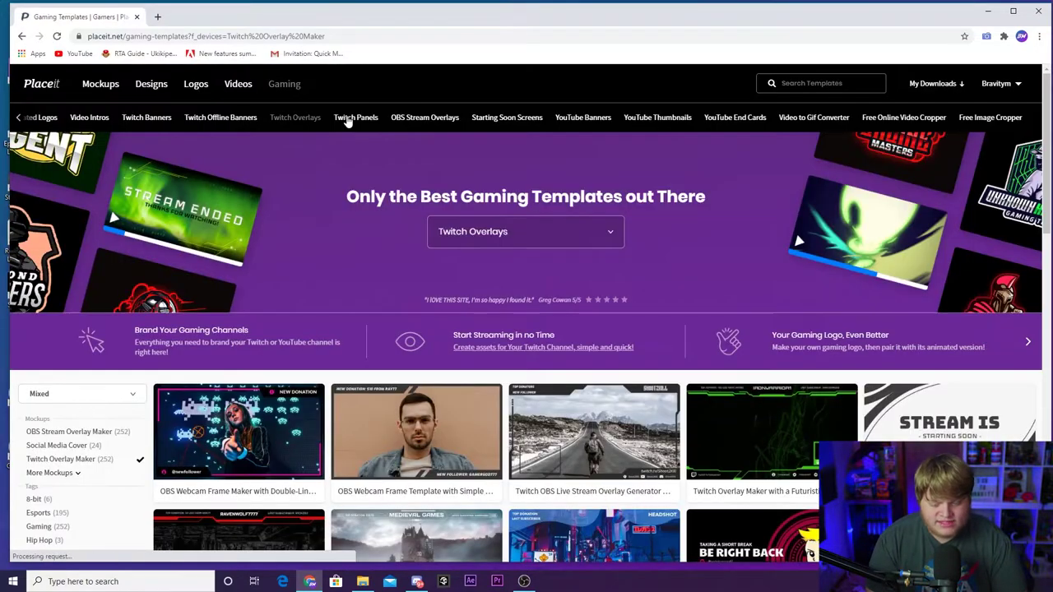
pyautogui.scroll(-3, 513, 254)
pyautogui.scroll(-1, 512, 253)
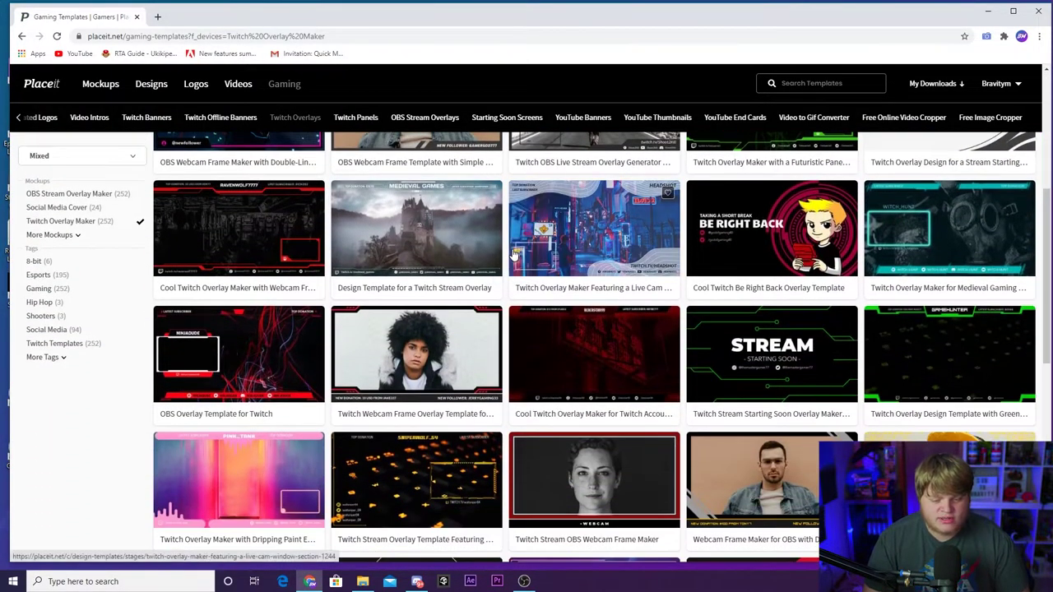
pyautogui.scroll(5, 502, 271)
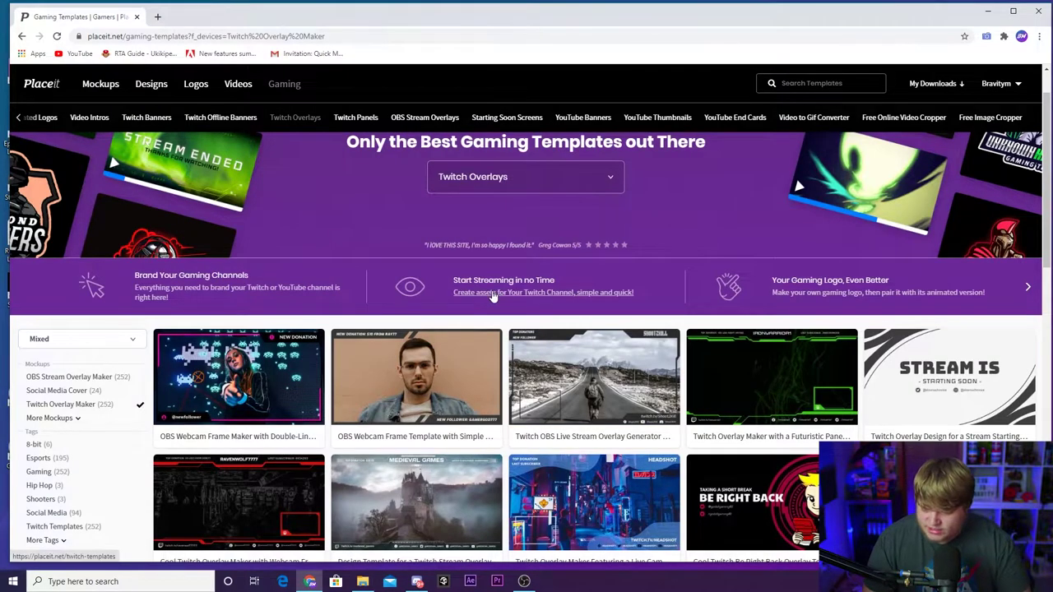
pyautogui.scroll(-4, 469, 306)
pyautogui.scroll(1, 447, 315)
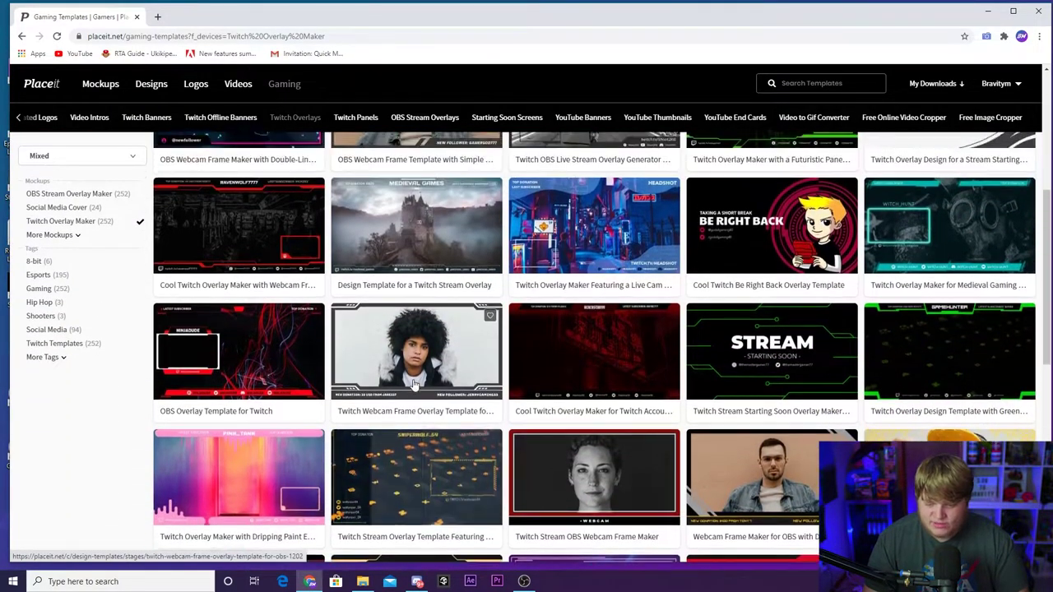
pyautogui.scroll(1, 787, 419)
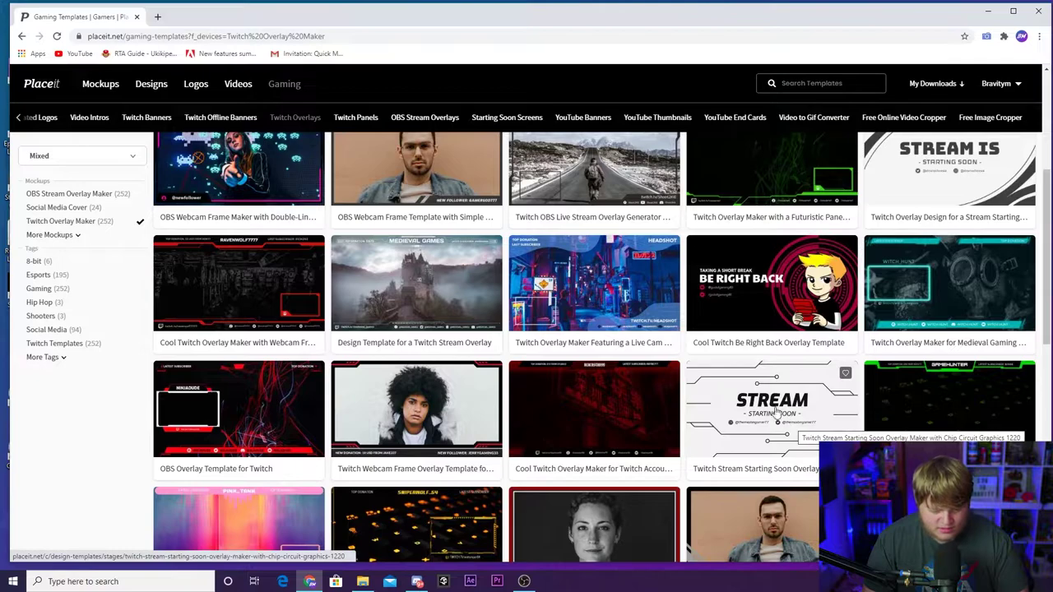
# Step: Open the chip-circuit Stream Starting Soon overlay, try moving the STREAM and STARTING SOON text, then reset the layout
pyautogui.click(773, 411)
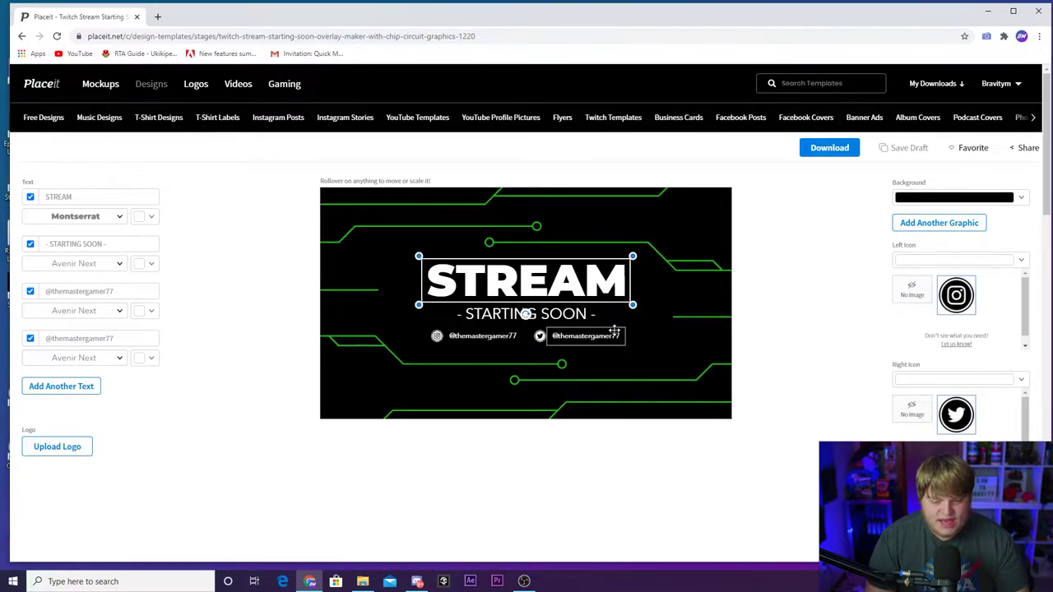
pyautogui.moveTo(634, 309); pyautogui.dragTo(411, 196)
pyautogui.moveTo(535, 314); pyautogui.dragTo(539, 293)
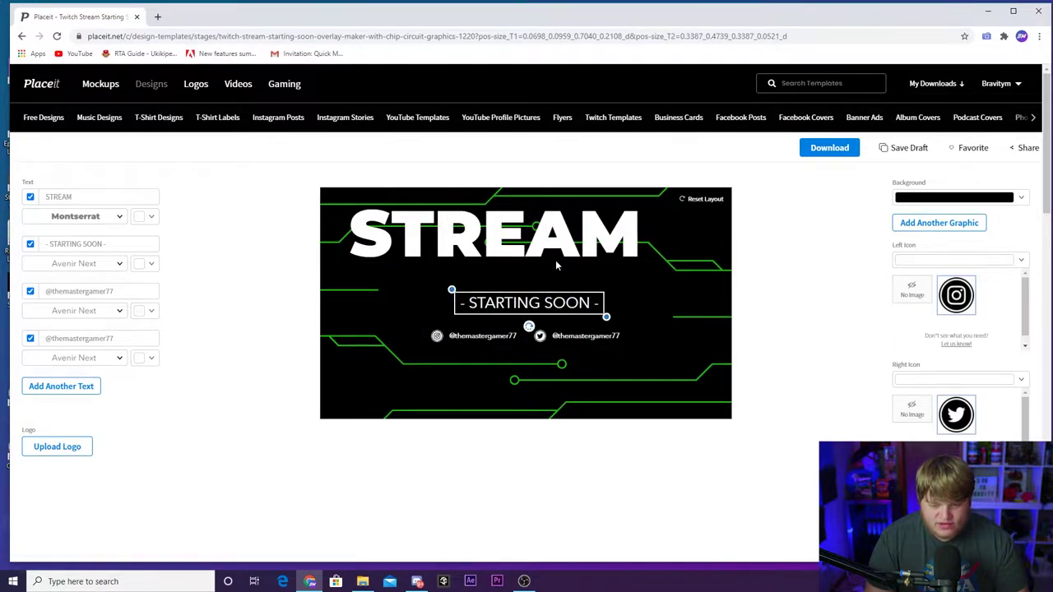
pyautogui.click(710, 199)
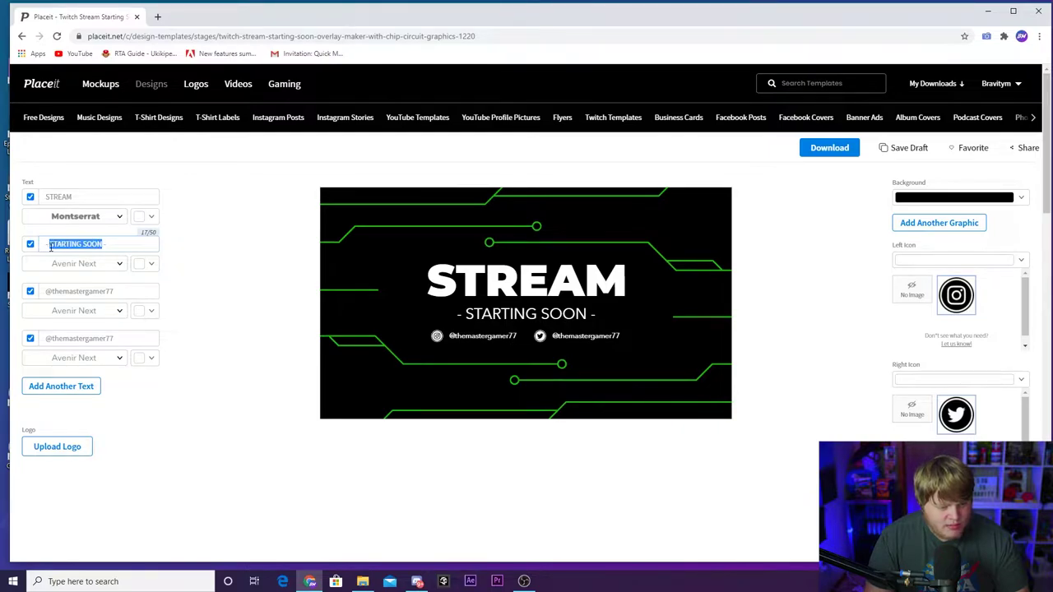
# Step: Change the subtitle to '- ENDING -' and enter the streamer's username in both social handle fields
pyautogui.write('- ENDING -')
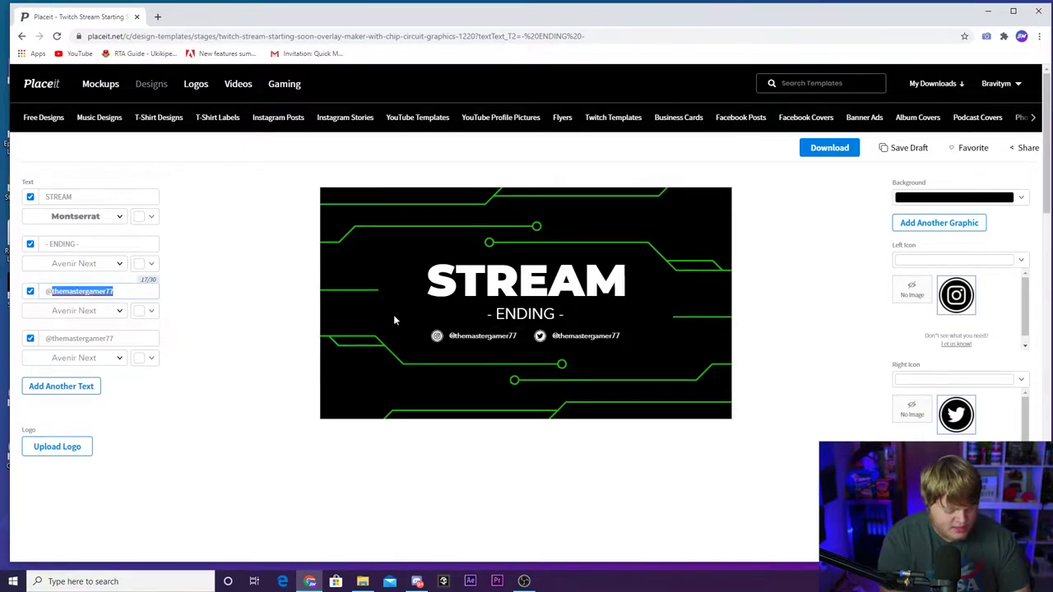
pyautogui.write('BRavity')
pyautogui.press('BackSpace')
pyautogui.press('BackSpace')
pyautogui.press('BackSpace')
pyautogui.press('BackSpace')
pyautogui.press('BackSpace')
pyautogui.press('BackSpace')
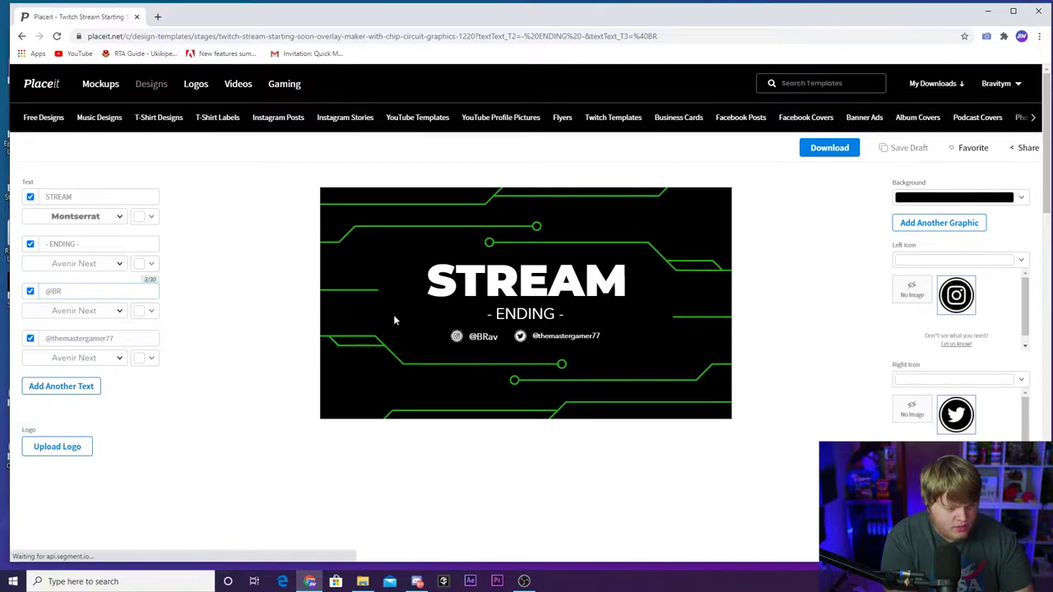
pyautogui.write('ravityM')
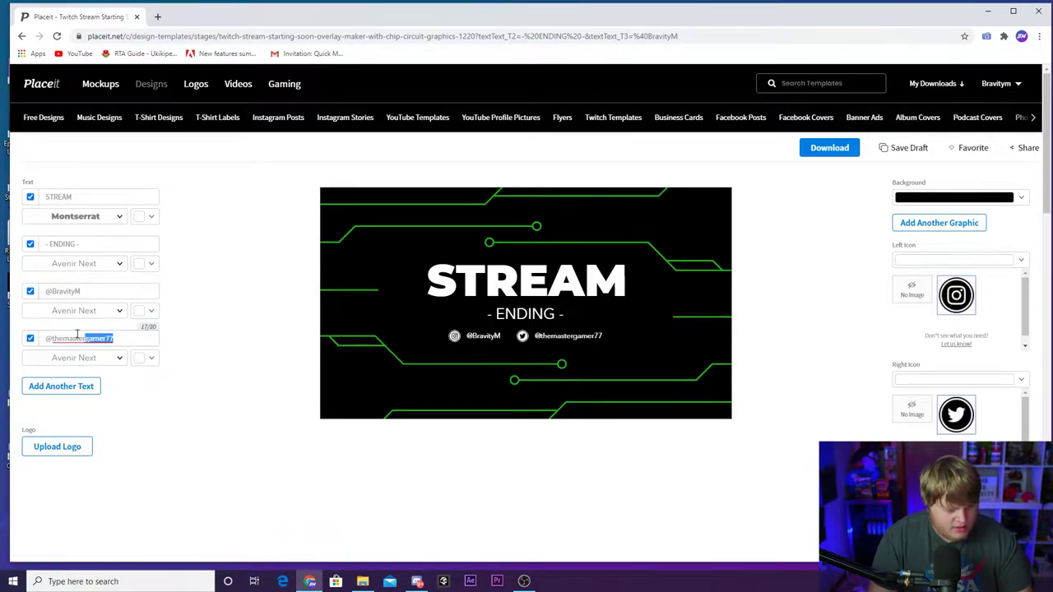
pyautogui.write('BravityM')
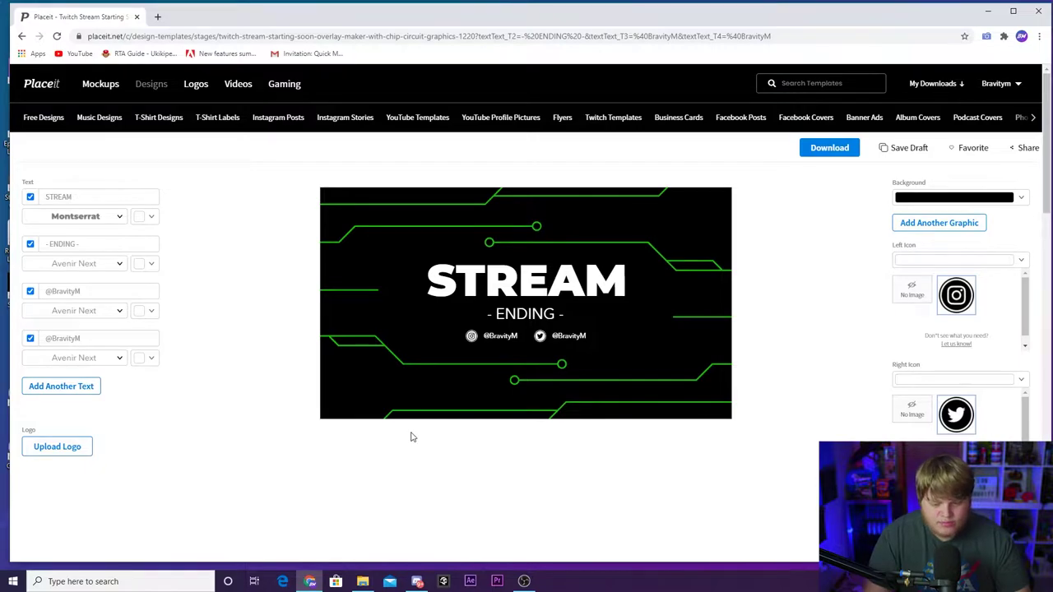
pyautogui.scroll(-1, 825, 310)
pyautogui.scroll(1, 905, 362)
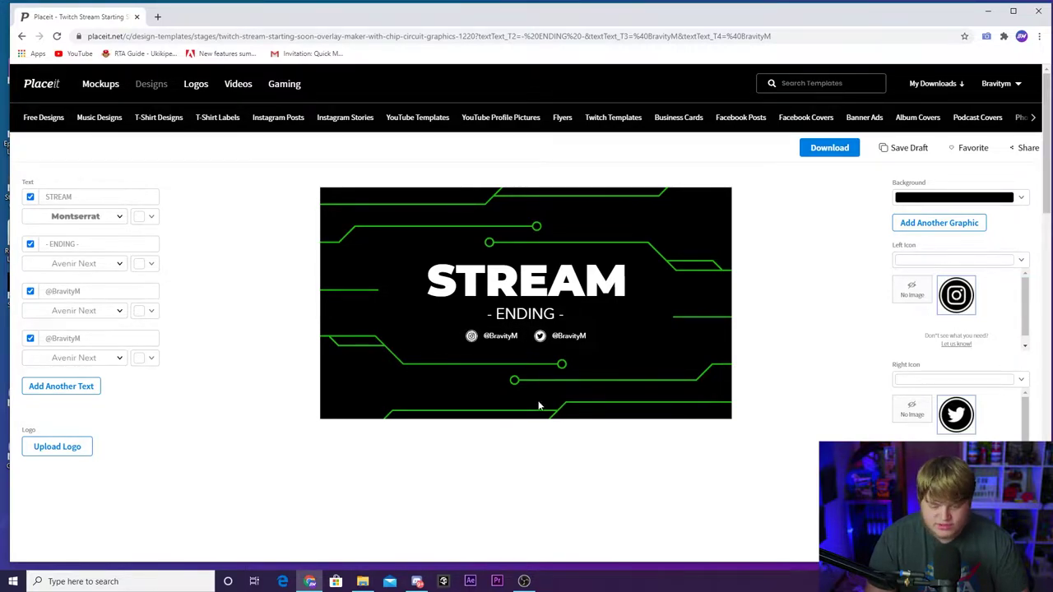
# Step: Set the overlay background to light gray and the circuit frame lines to blue
pyautogui.click(1023, 200)
pyautogui.click(975, 211)
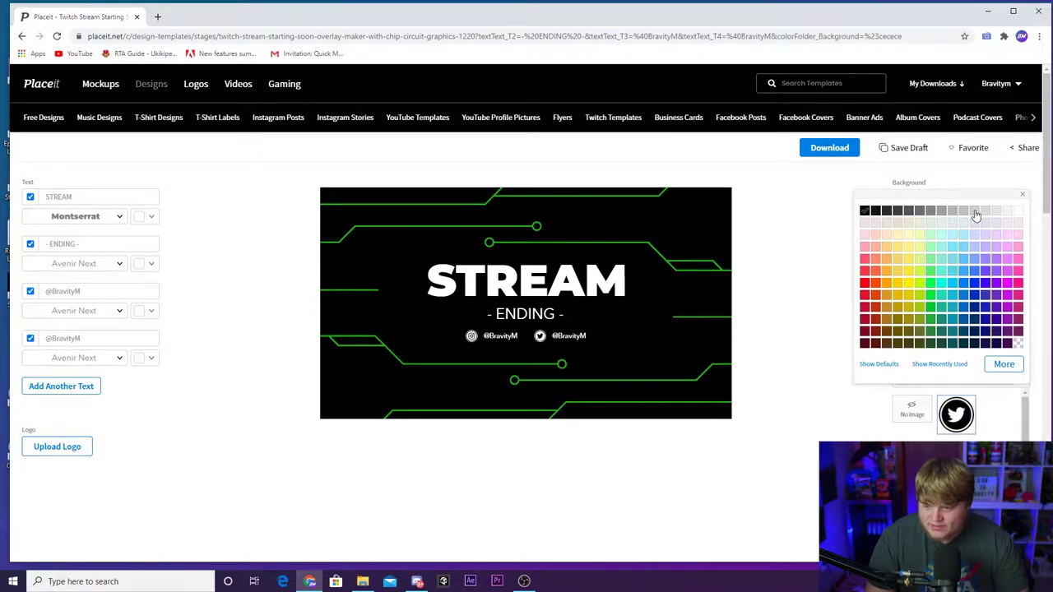
pyautogui.click(806, 284)
pyautogui.scroll(-2, 823, 317)
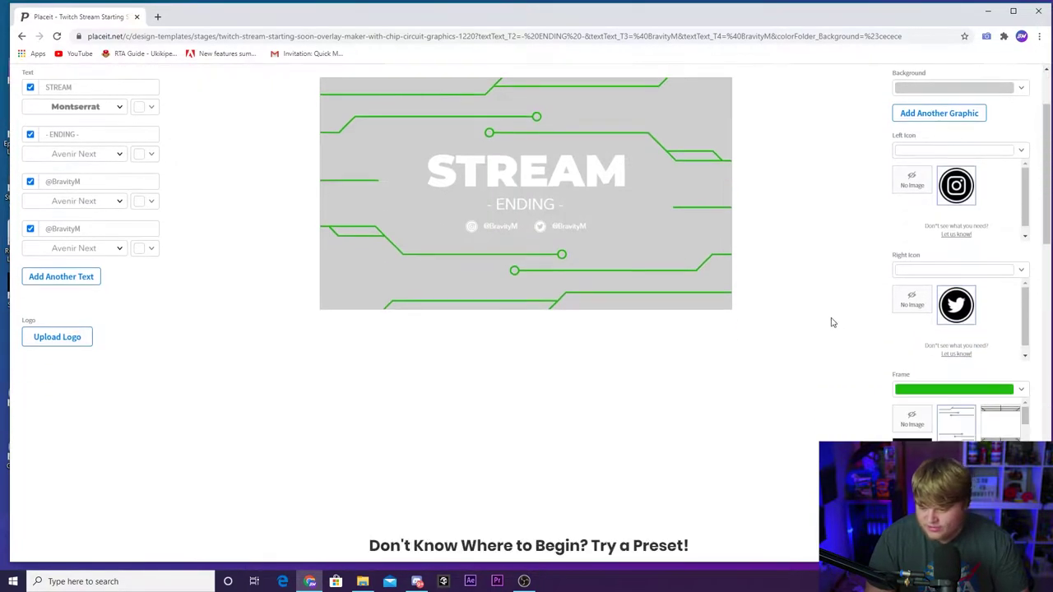
pyautogui.click(1012, 393)
pyautogui.click(984, 401)
pyautogui.click(844, 253)
pyautogui.scroll(2, 848, 259)
# Step: Colour the STREAM text cyan and the ENDING text purple
pyautogui.click(484, 288)
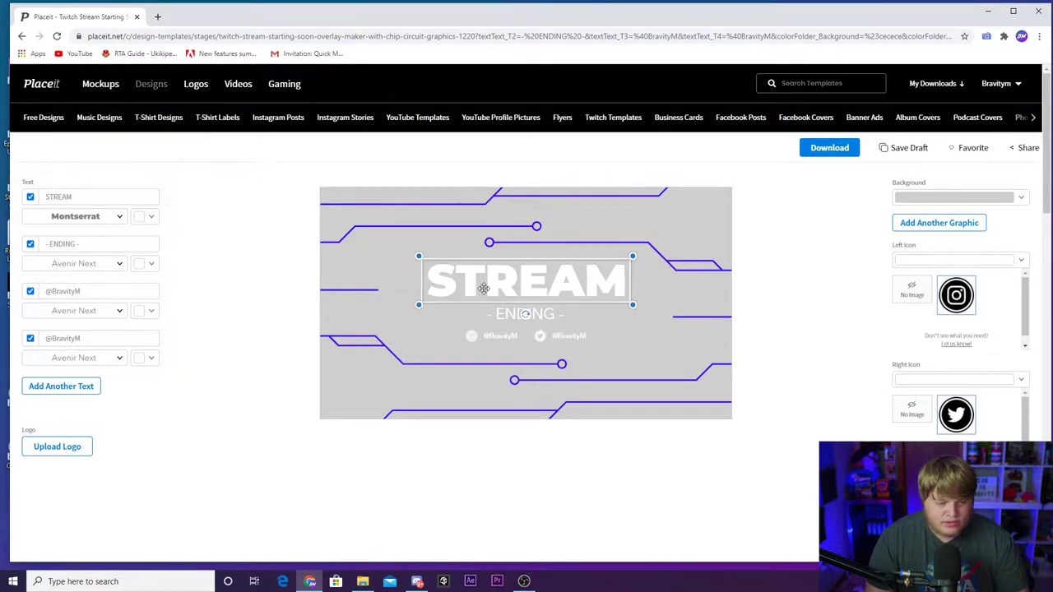
pyautogui.click(150, 218)
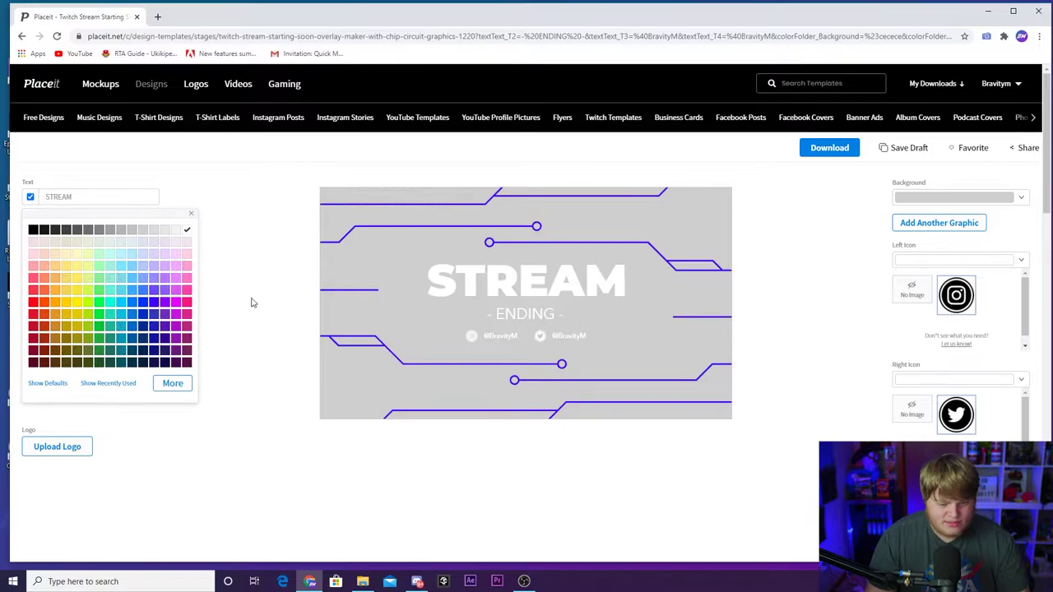
pyautogui.click(121, 290)
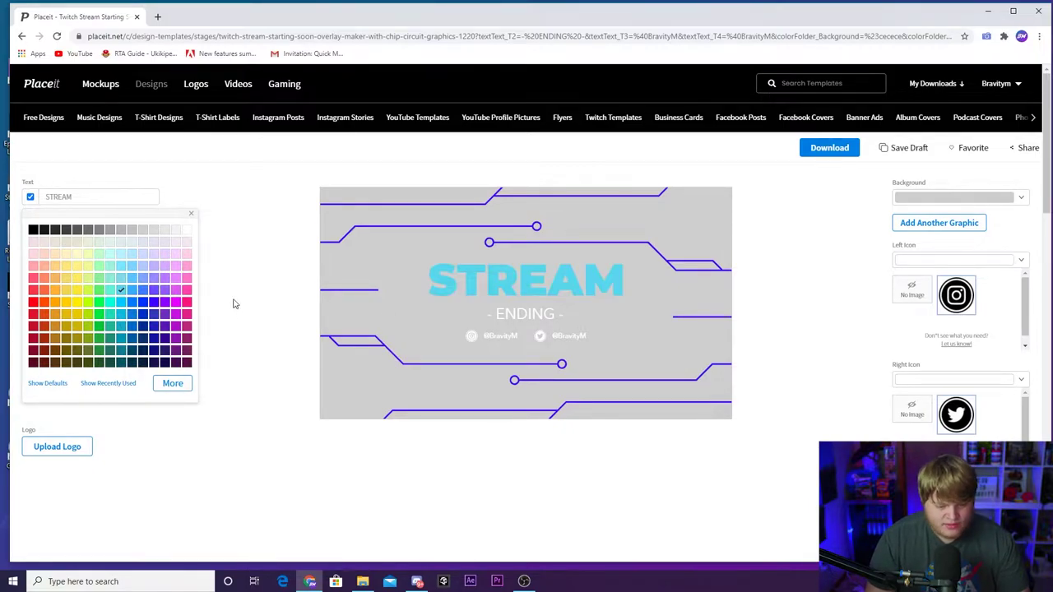
pyautogui.click(235, 304)
pyautogui.click(152, 264)
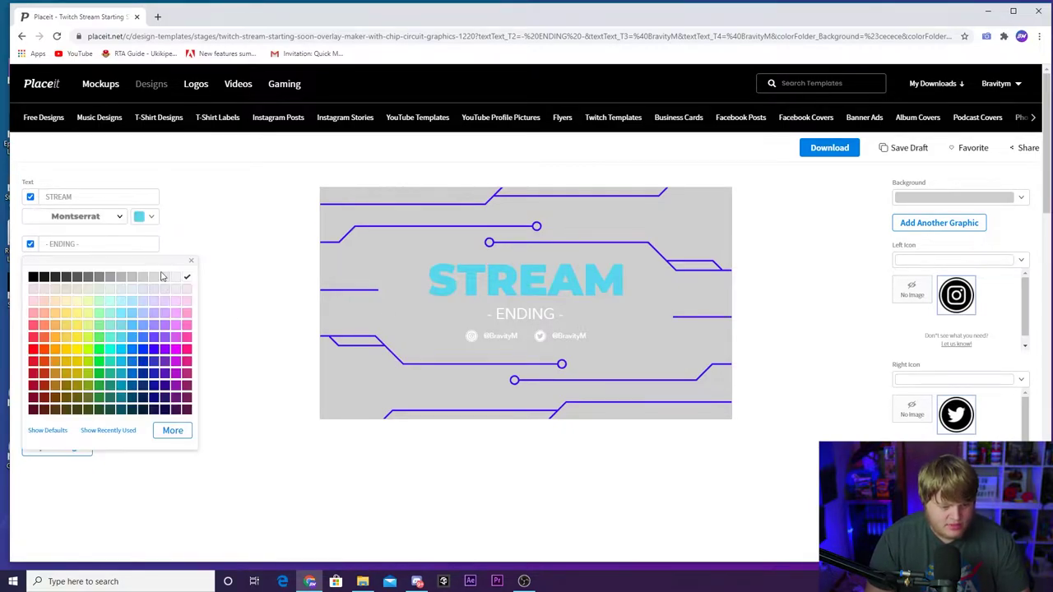
pyautogui.click(165, 367)
pyautogui.click(244, 367)
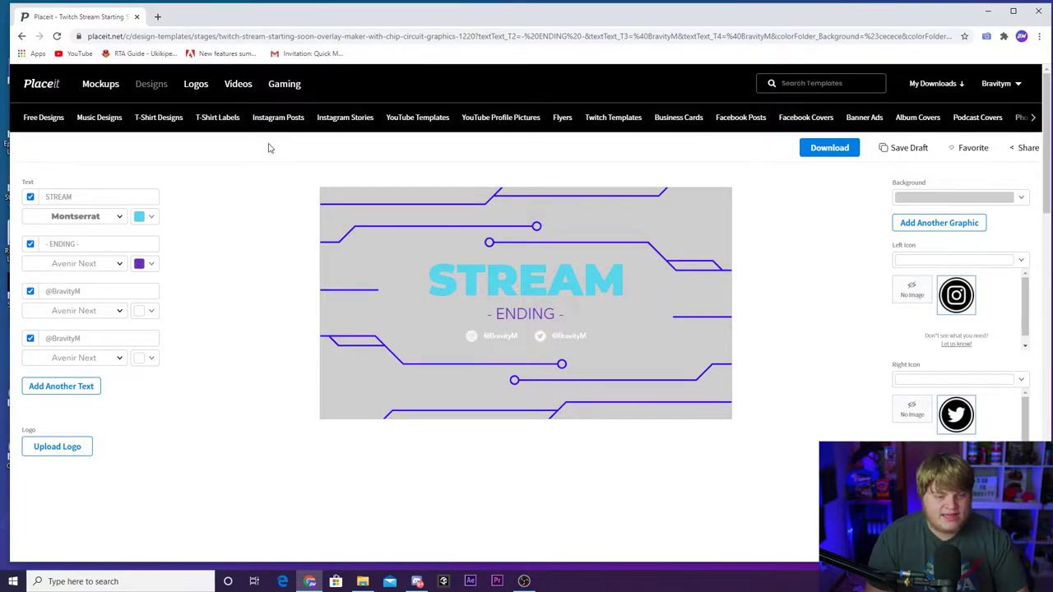
# Step: Go through Videos > Twitch Screens to the Stream Starting Soon video templates page
pyautogui.moveTo(288, 90)
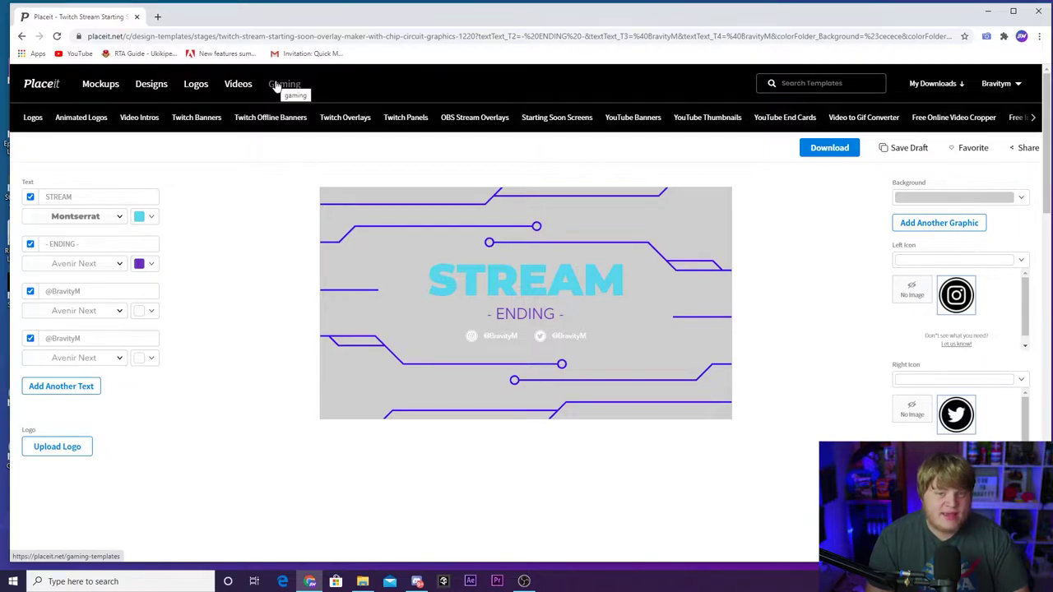
pyautogui.moveTo(234, 89)
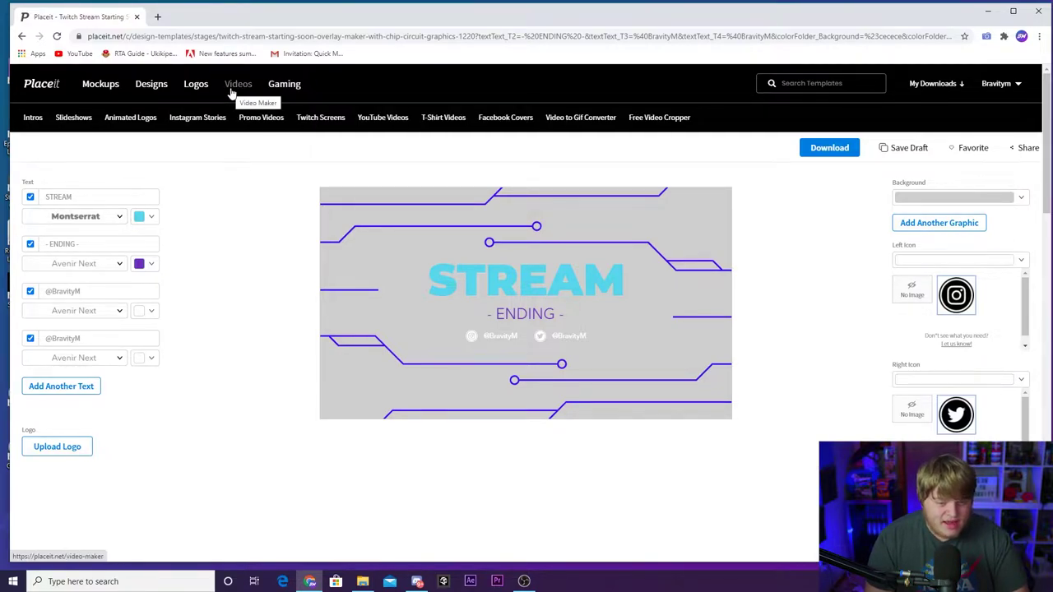
pyautogui.click(324, 123)
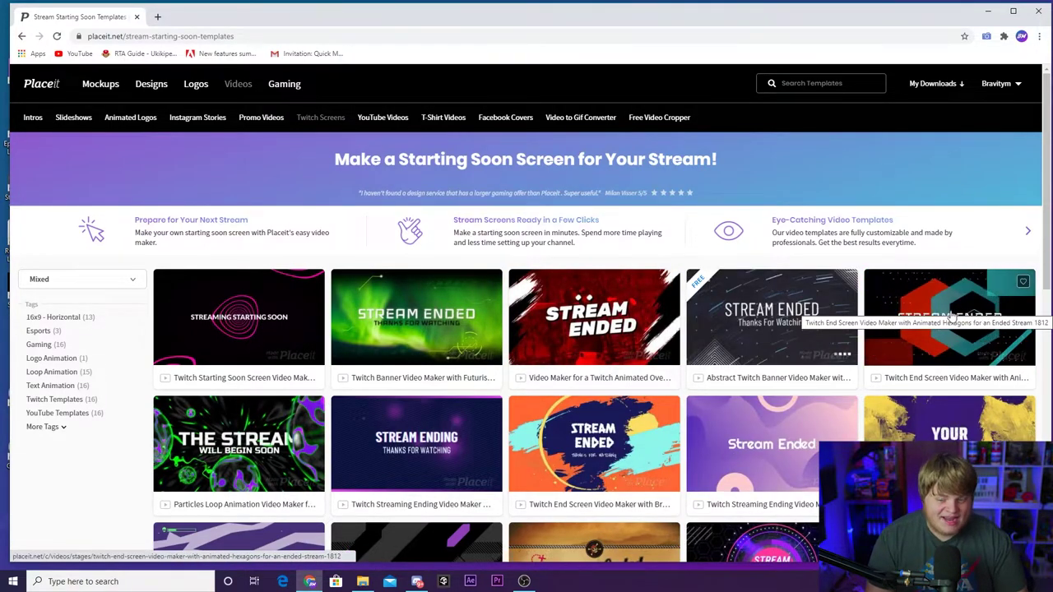
# Step: Open the STREAM ENDED animated template, change ENDED to STARTING, and make the background bright green
pyautogui.click(607, 328)
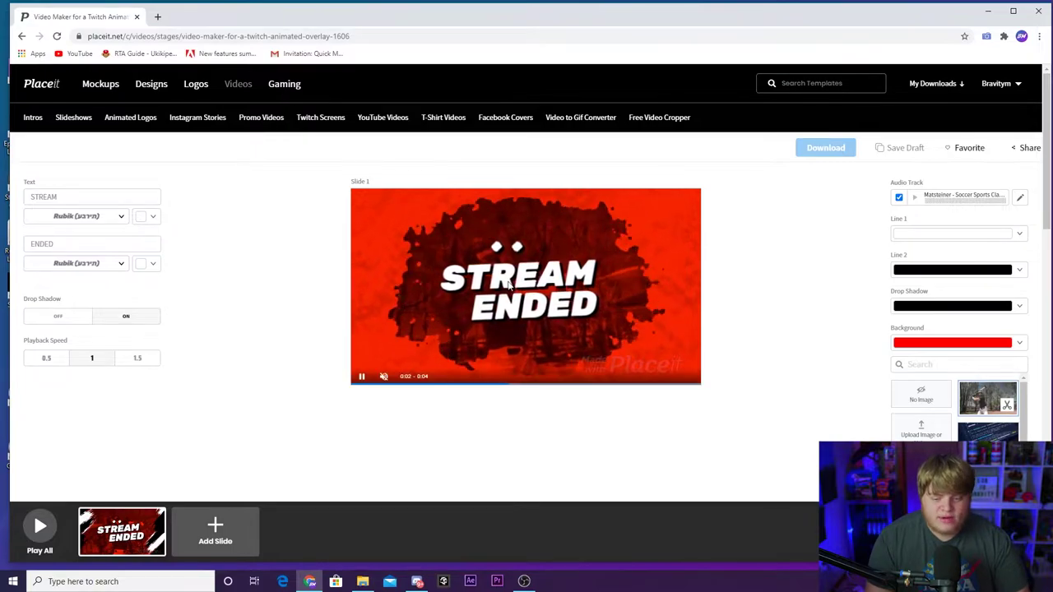
pyautogui.doubleClick(64, 244)
pyautogui.click(69, 244)
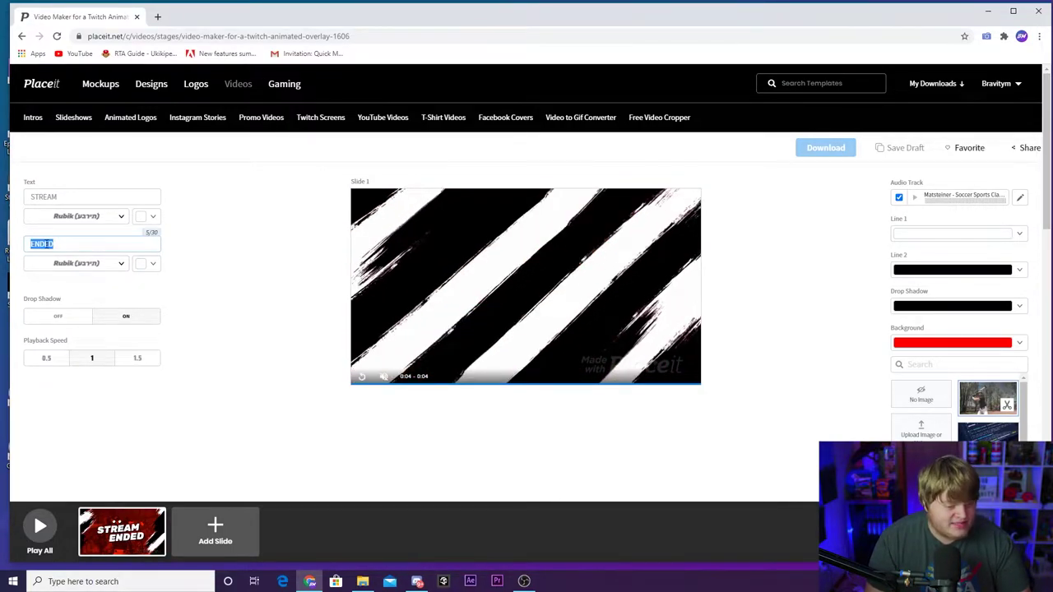
pyautogui.write('STARTING')
pyautogui.click(258, 272)
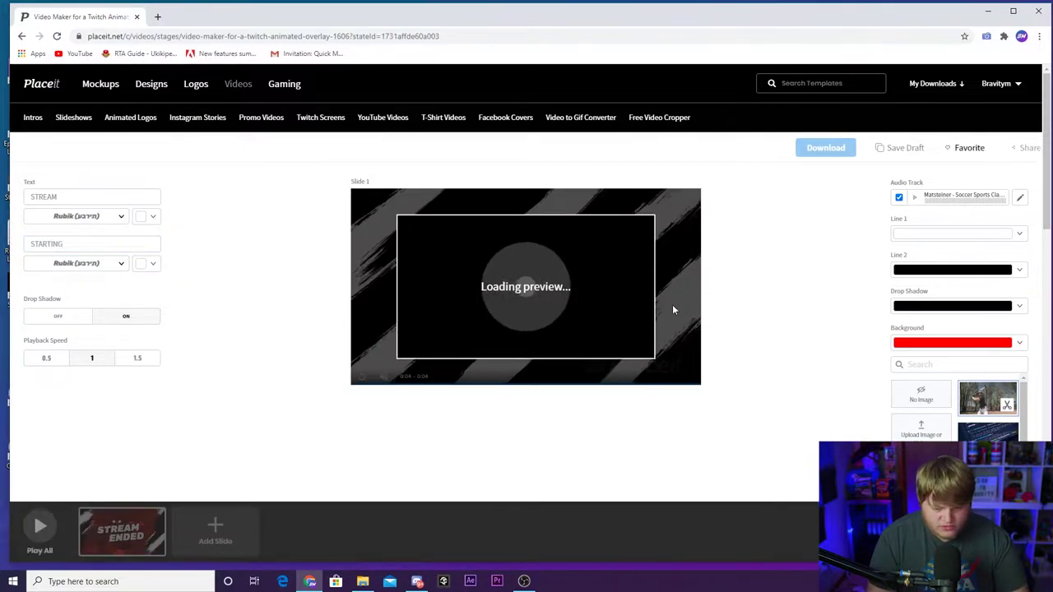
pyautogui.click(988, 345)
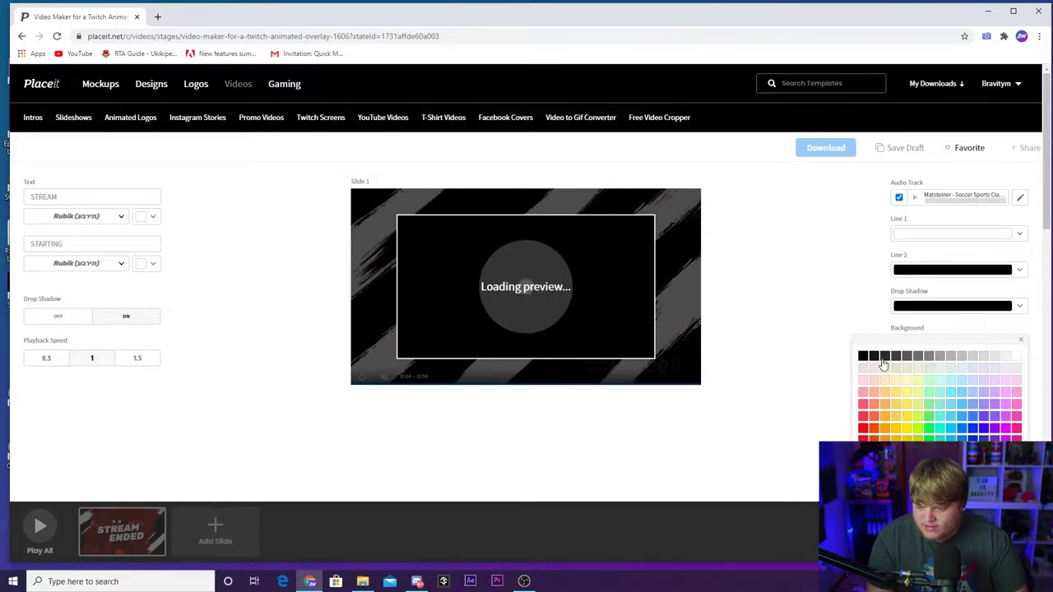
pyautogui.click(929, 415)
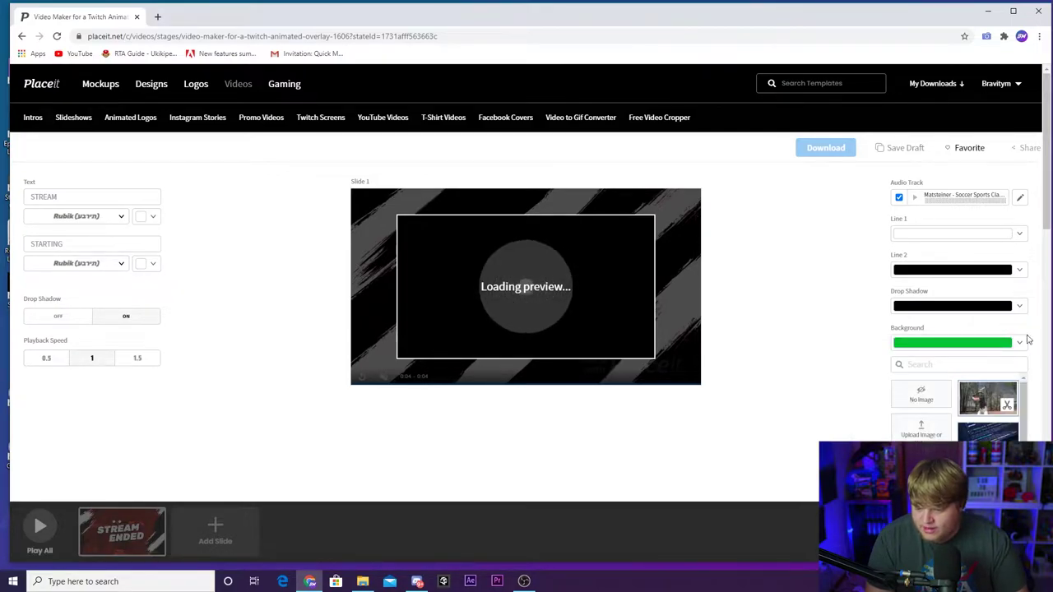
# Step: Pick the blue thumbnail from the background image list as the new background
pyautogui.scroll(-1, 815, 313)
pyautogui.scroll(1, 944, 249)
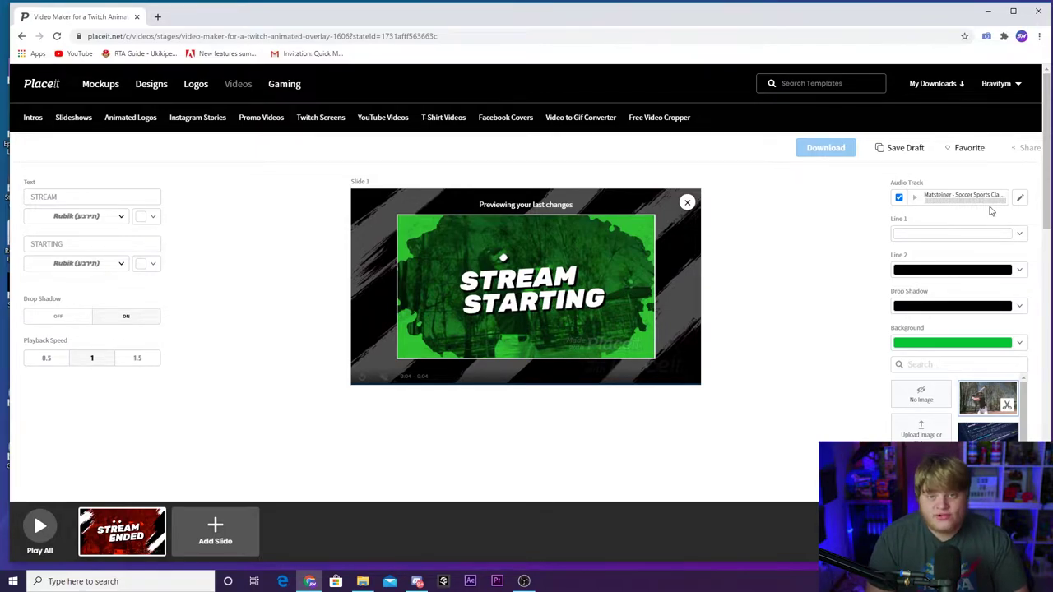
pyautogui.scroll(-1, 856, 364)
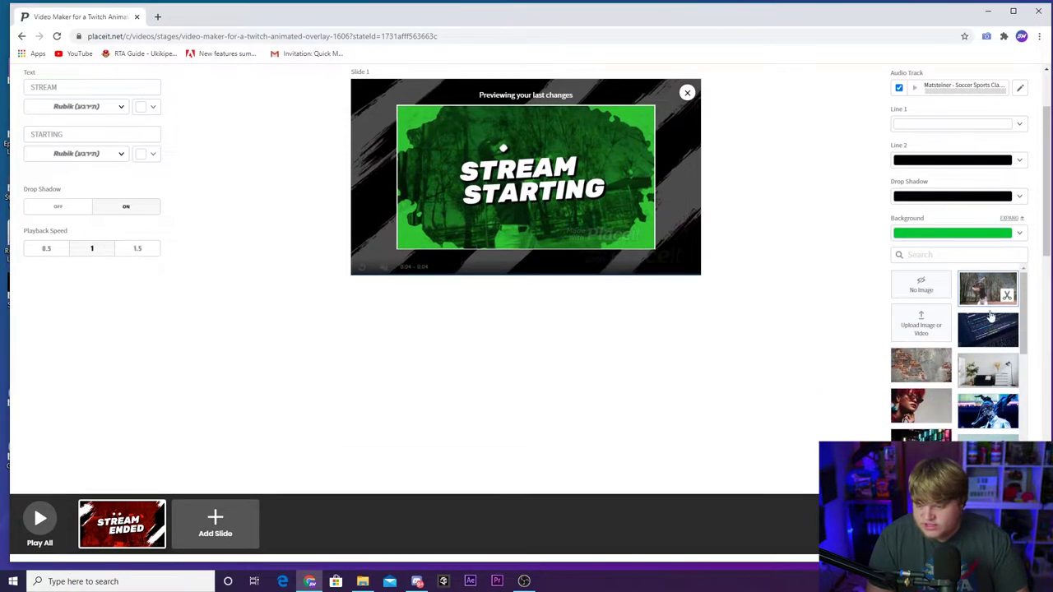
pyautogui.scroll(1, 625, 296)
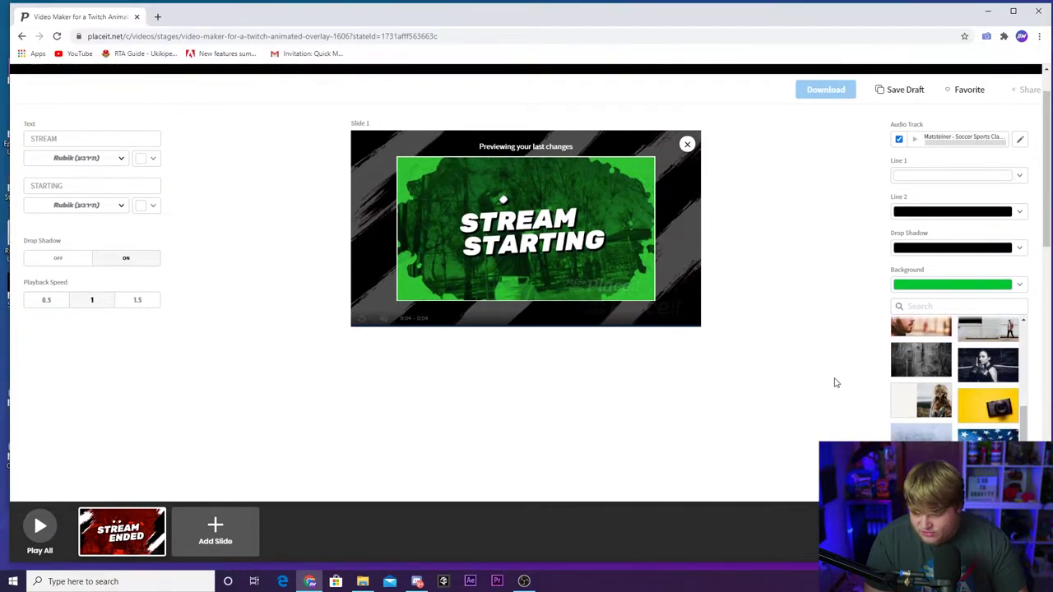
pyautogui.scroll(-2, 835, 381)
pyautogui.scroll(-1, 928, 374)
pyautogui.scroll(-3, 926, 368)
pyautogui.scroll(-2, 922, 364)
pyautogui.click(921, 333)
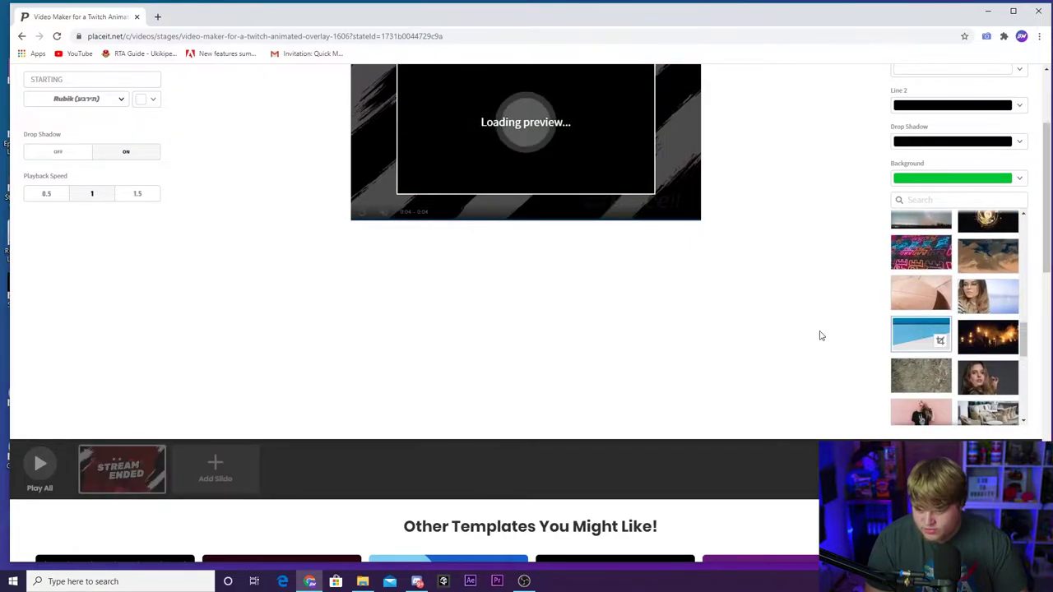
pyautogui.scroll(1, 820, 335)
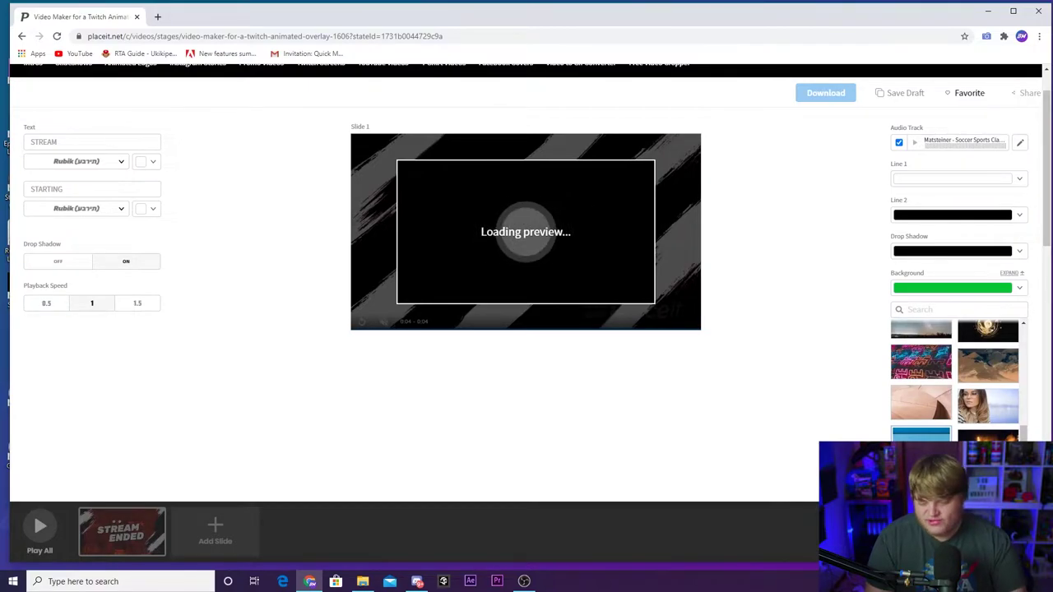
pyautogui.scroll(-5, 921, 436)
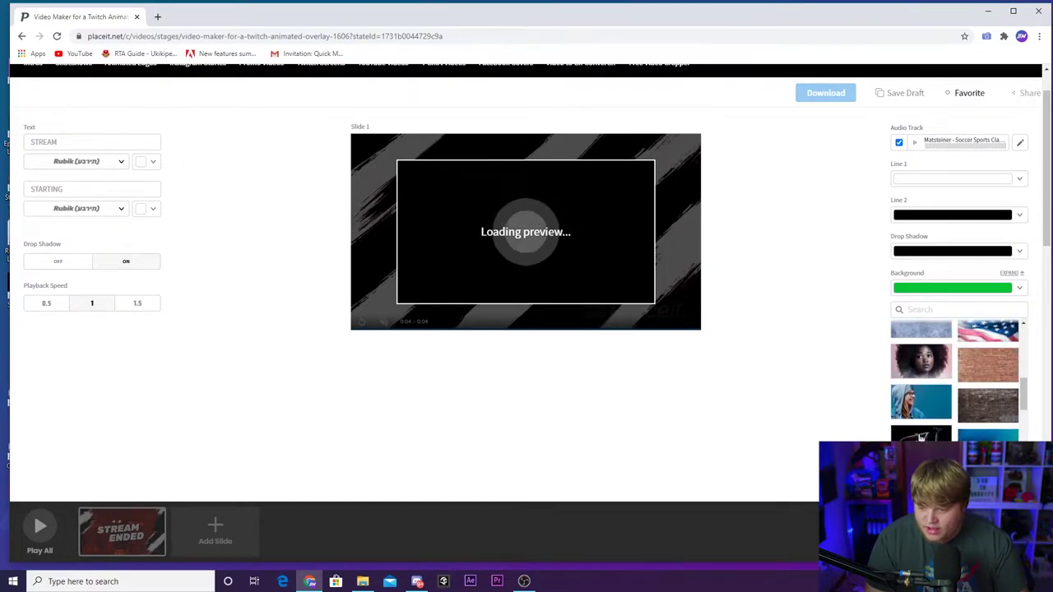
pyautogui.scroll(-10, 921, 383)
pyautogui.scroll(1, 587, 286)
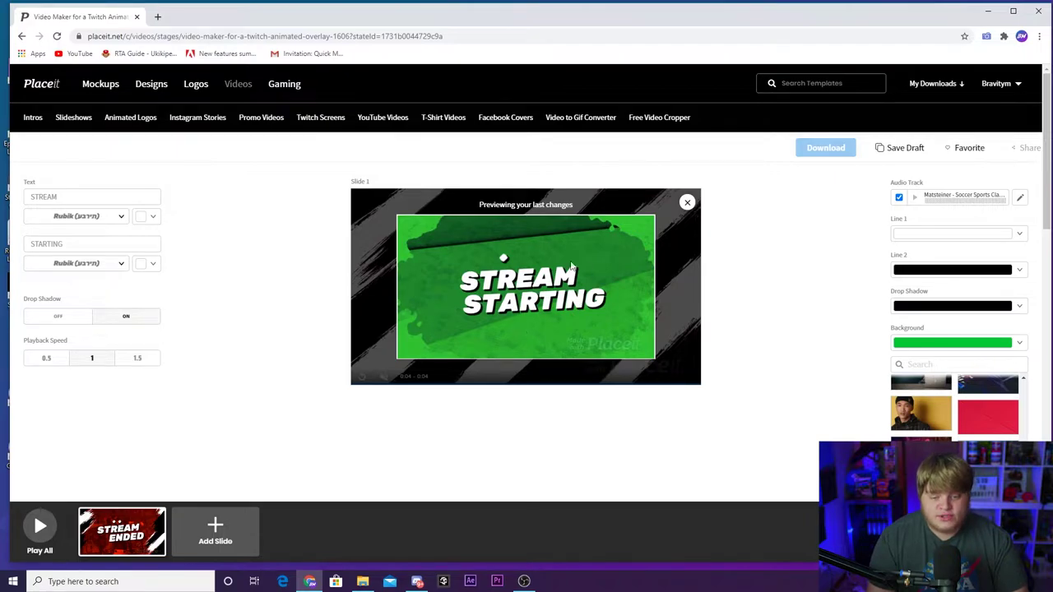
# Step: Close the preview, update the slide, and replay the green STREAM STARTING animation several times
pyautogui.click(687, 203)
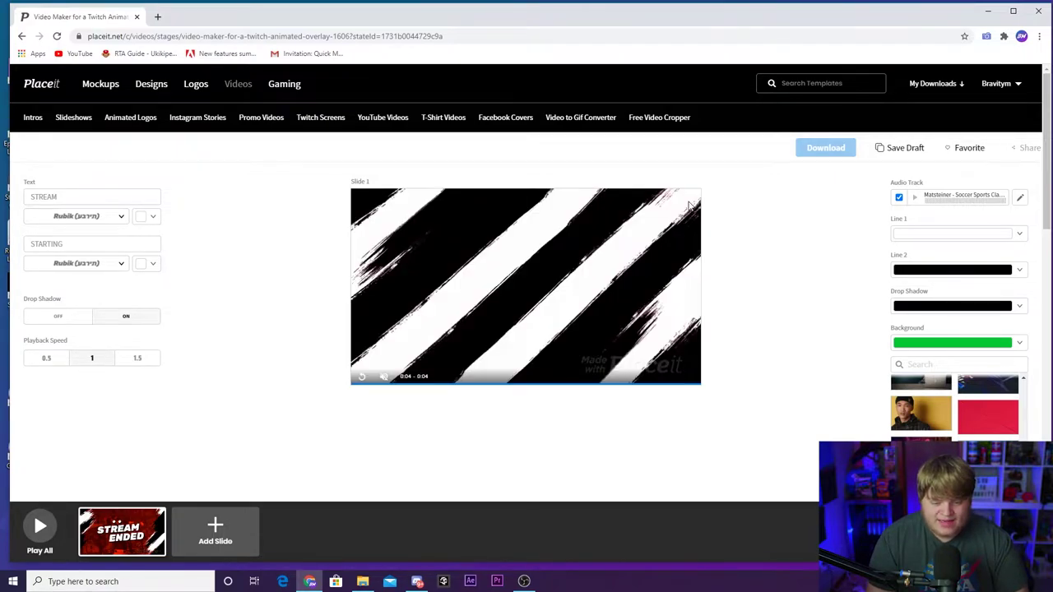
pyautogui.click(387, 357)
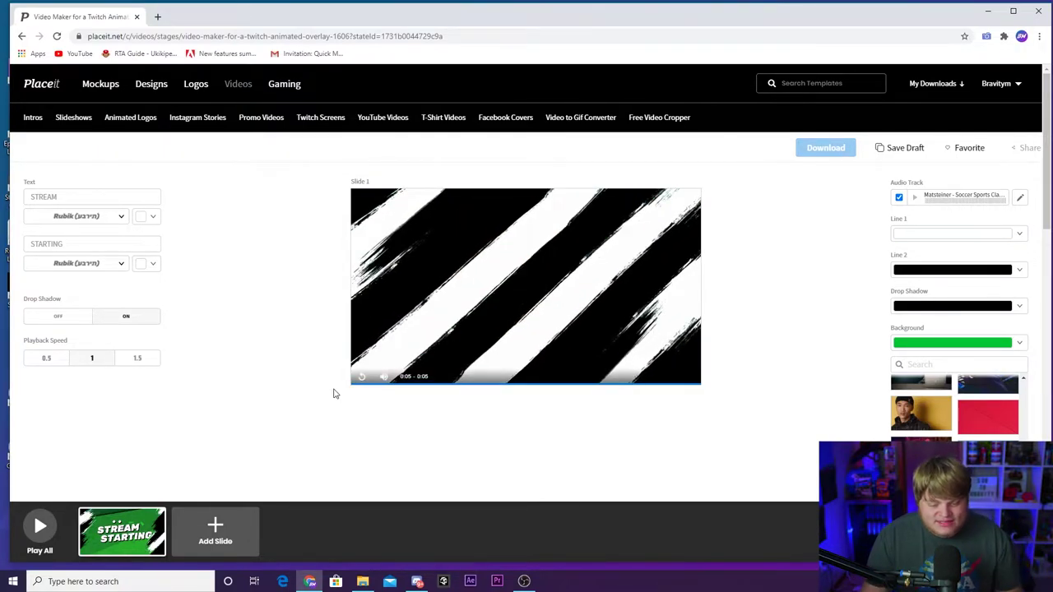
pyautogui.click(364, 376)
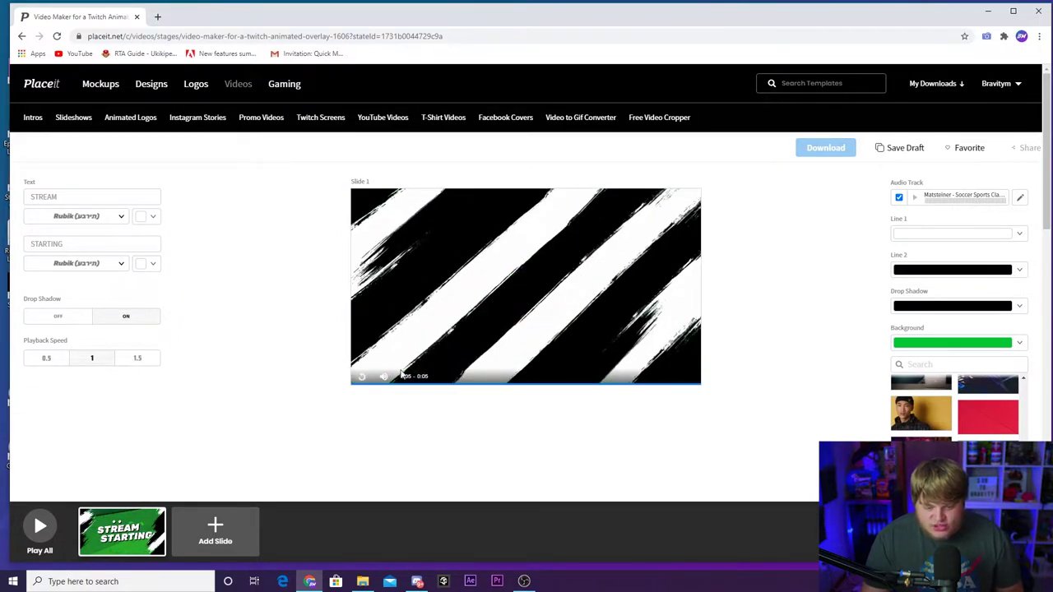
pyautogui.click(362, 377)
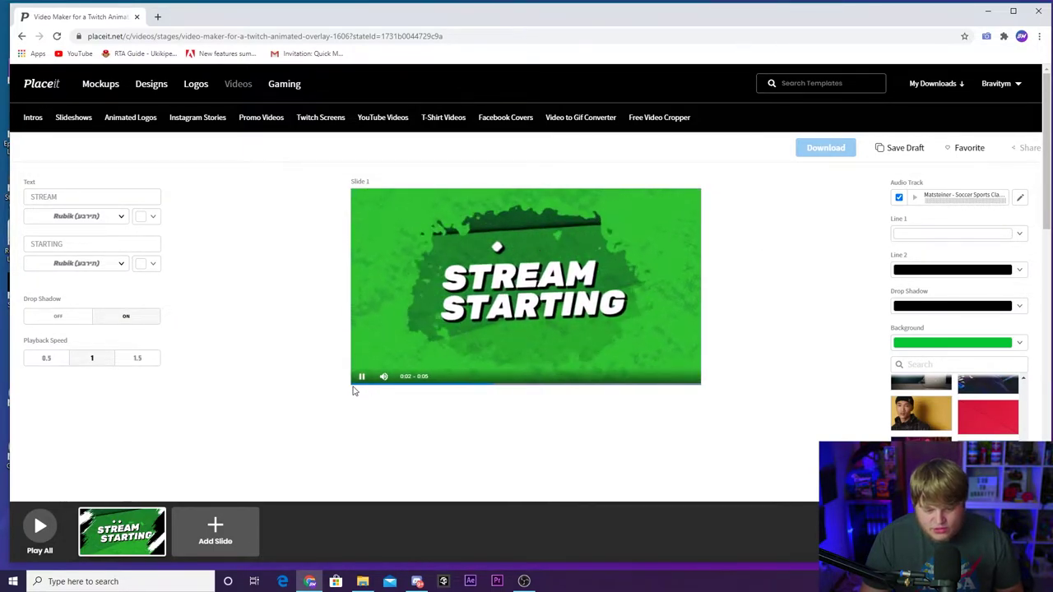
pyautogui.click(354, 384)
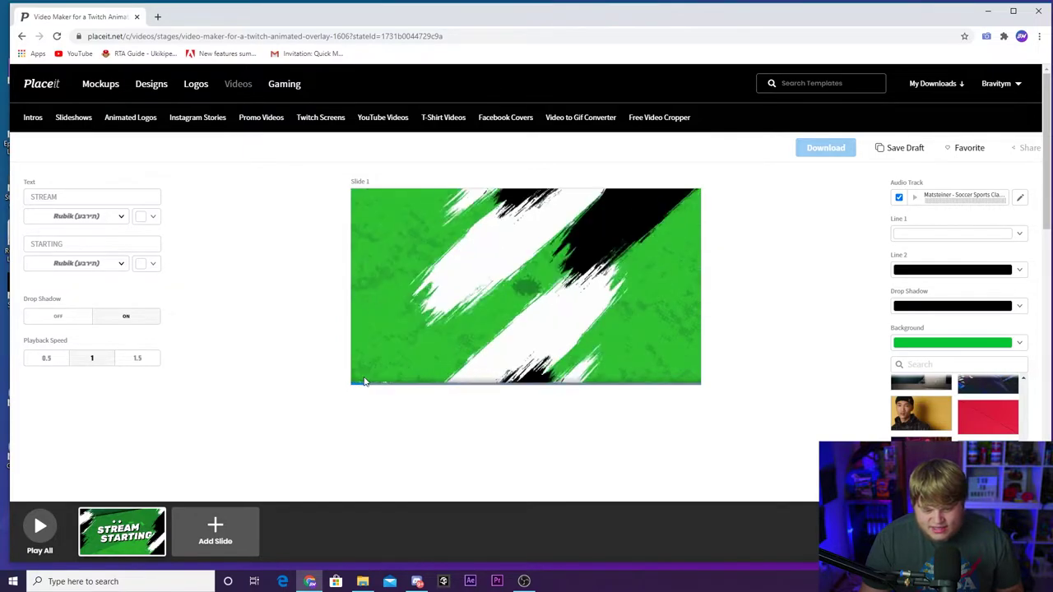
# Step: Set Line 2 to light green and Line 1 to grey, apply them, and scrub the preview
pyautogui.moveTo(363, 379)
pyautogui.click(1020, 270)
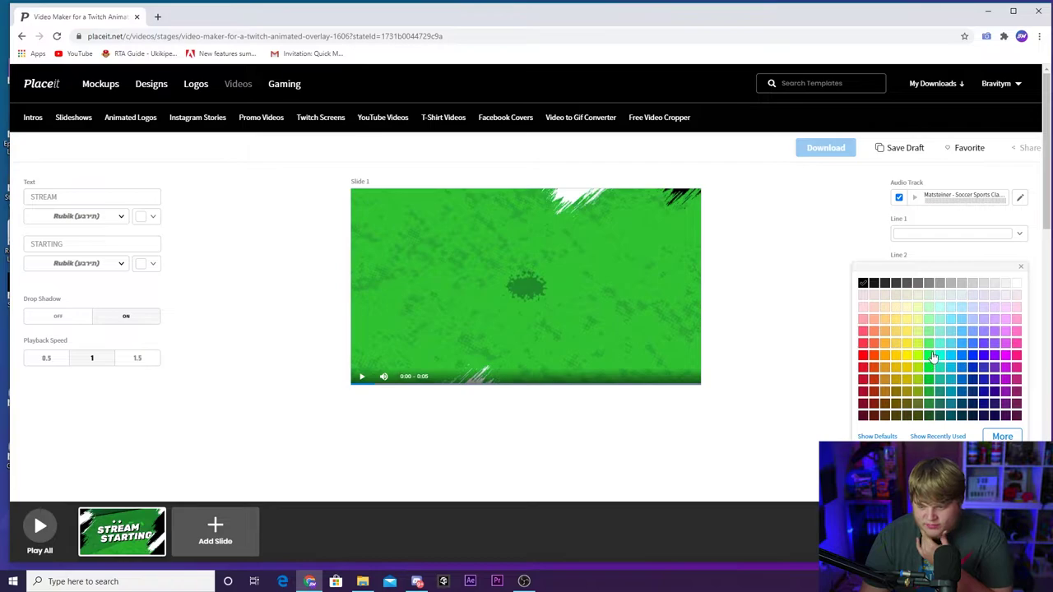
pyautogui.click(929, 320)
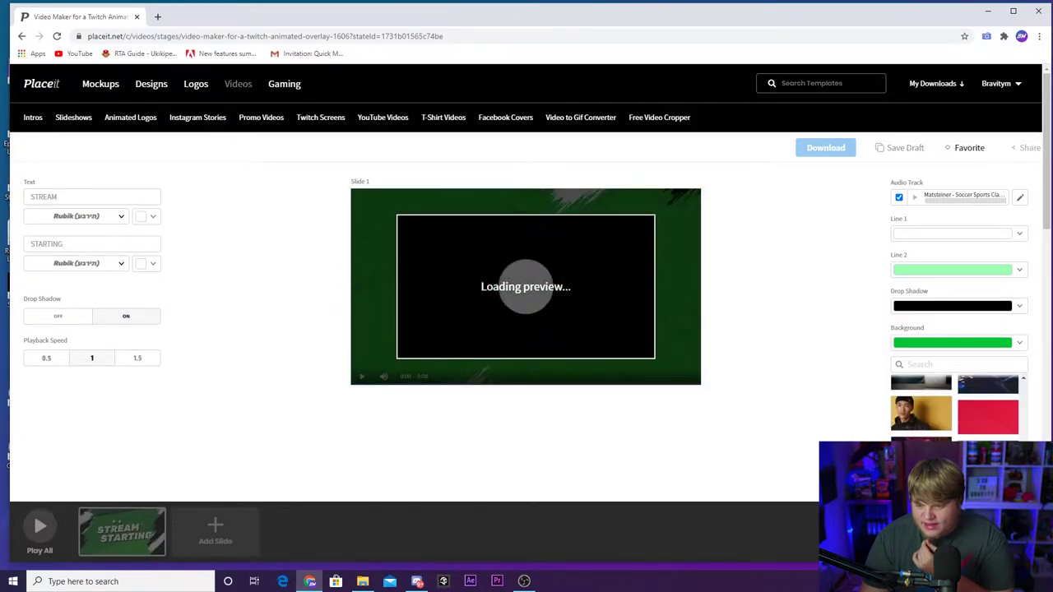
pyautogui.click(1027, 239)
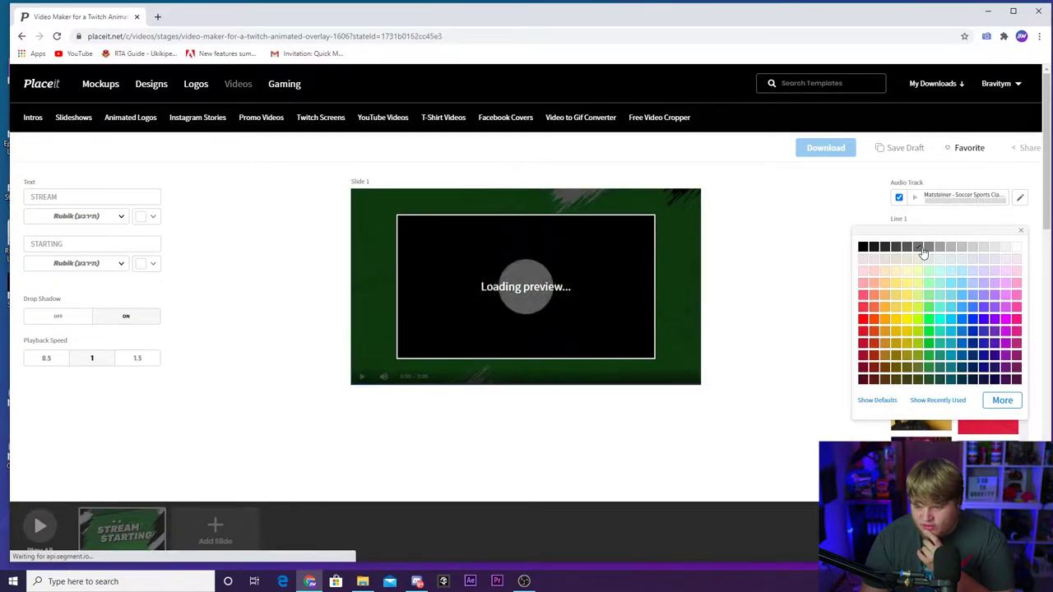
pyautogui.click(924, 242)
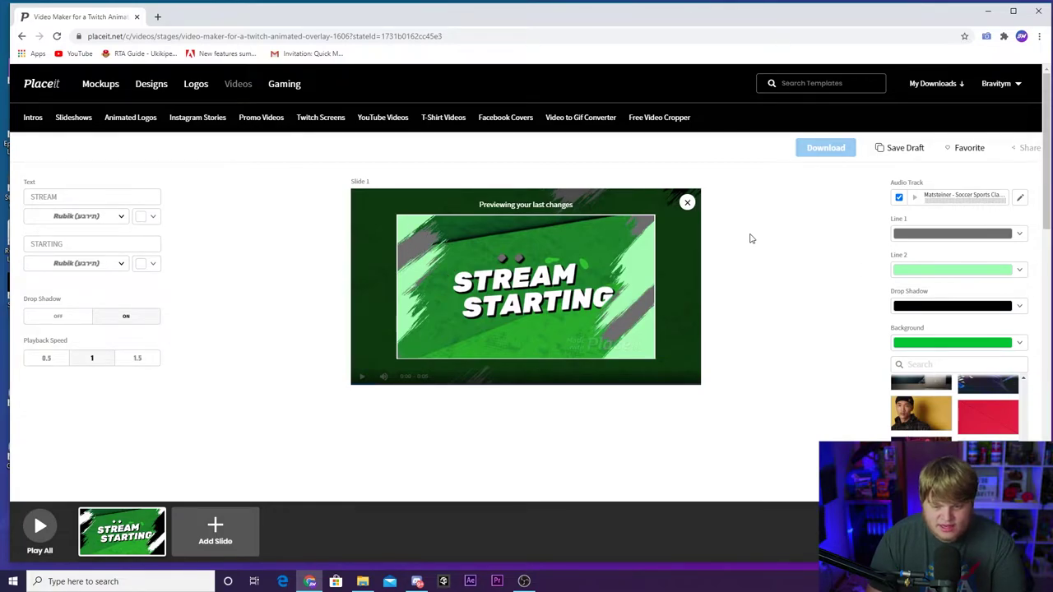
pyautogui.click(688, 203)
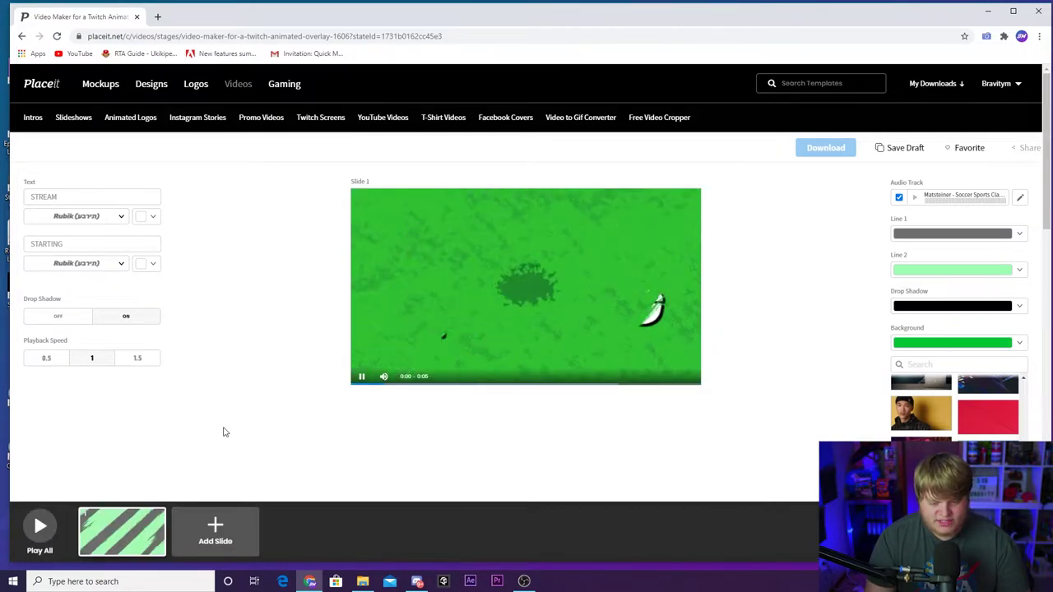
pyautogui.click(356, 389)
pyautogui.moveTo(355, 390); pyautogui.dragTo(327, 384)
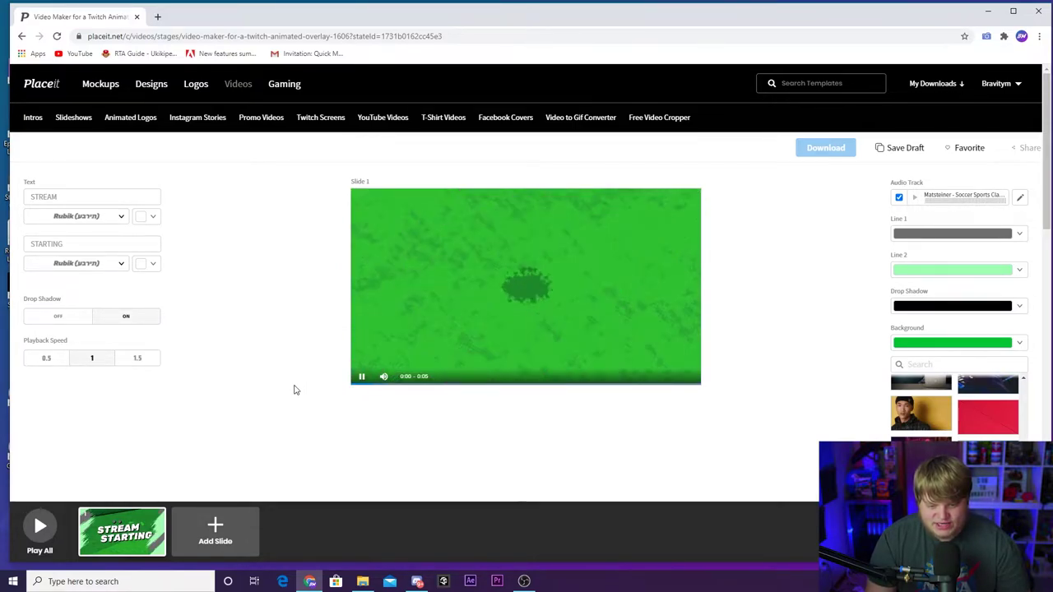